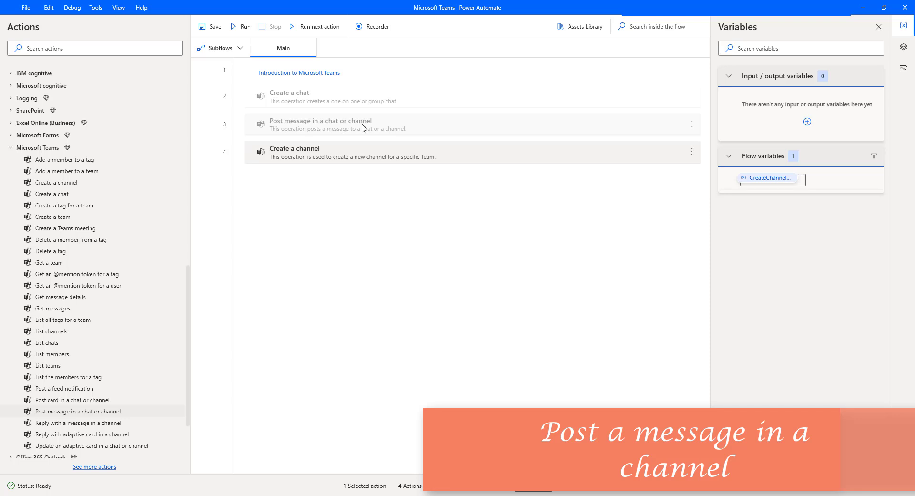
Disable the Create a channel action, leaving all three Teams actions disabled
right_click(341, 152)
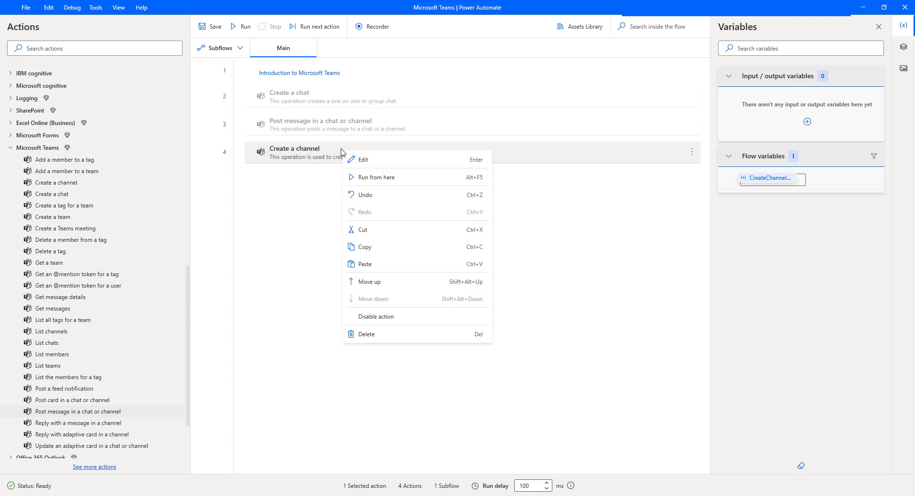
left_click(390, 317)
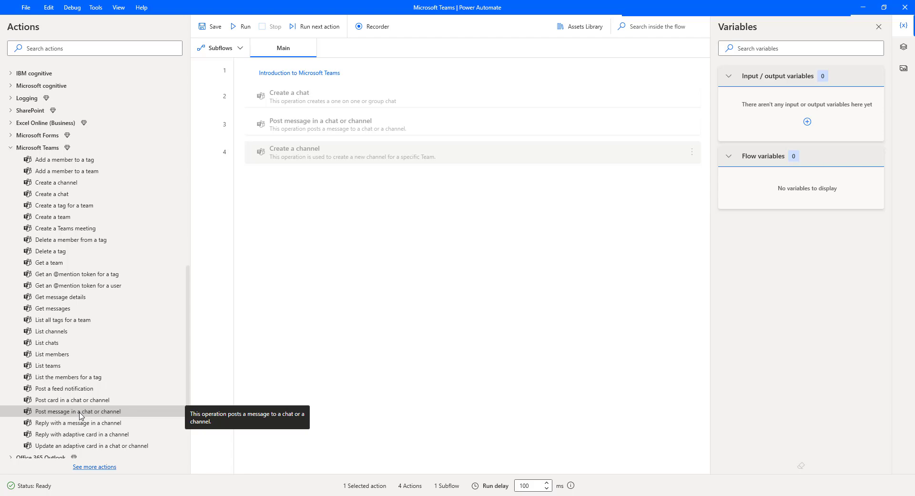
Add a Post message in a chat or channel action as step 5, posting as Flow bot
left_click_drag(80, 415, 333, 236)
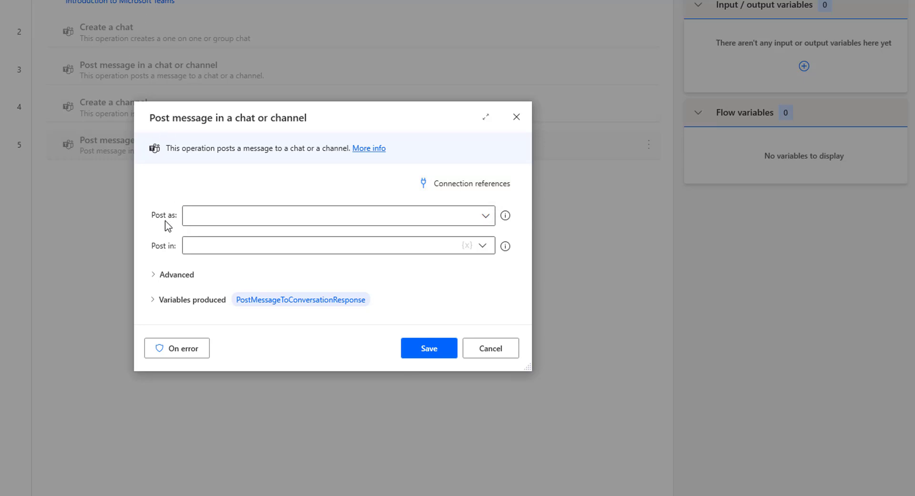
left_click(485, 216)
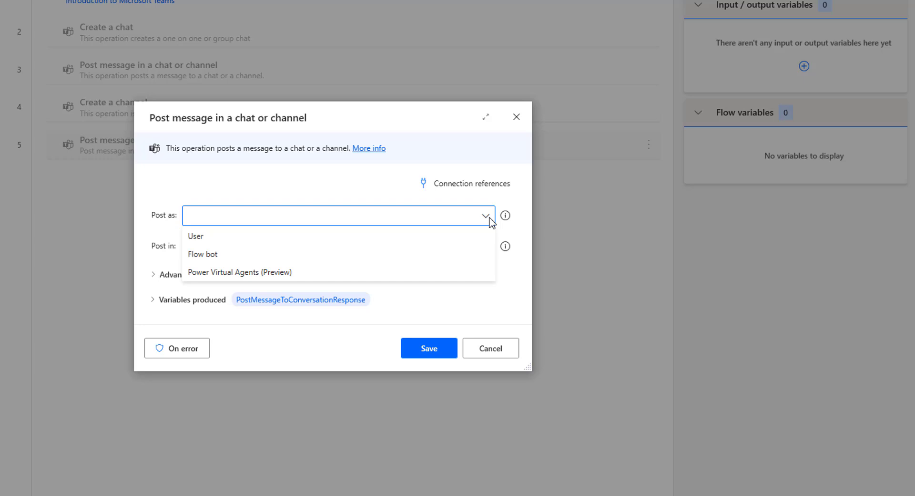
left_click(363, 255)
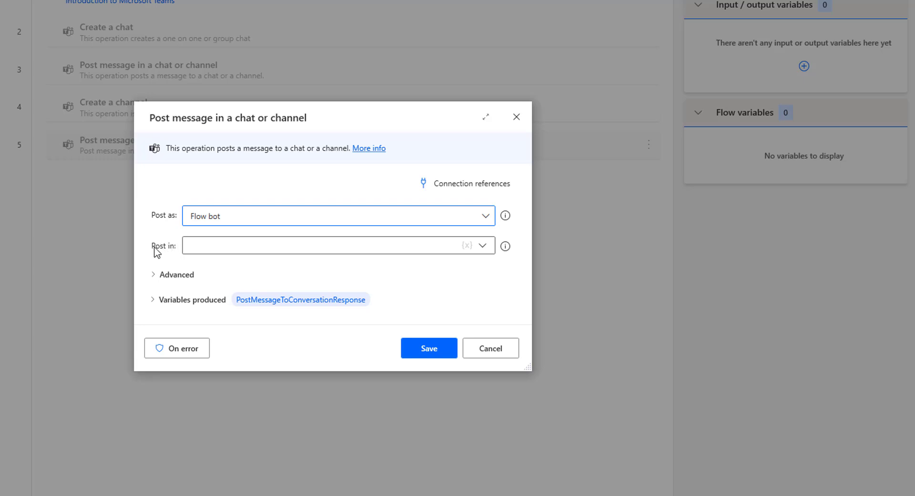
left_click(483, 245)
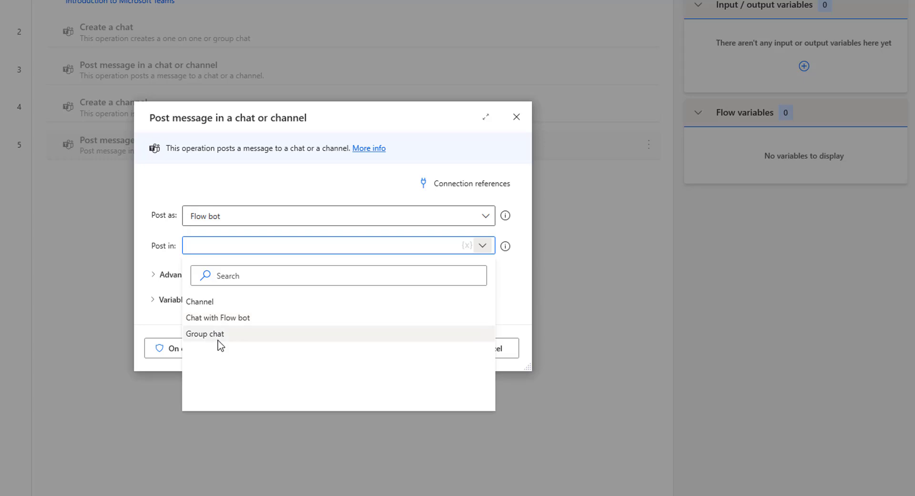
Post in Channel with the message 'Hello World !!! welcome to OPS team channel . you can share the details in this channel'
left_click(213, 302)
scroll(227, 288, "down", 1)
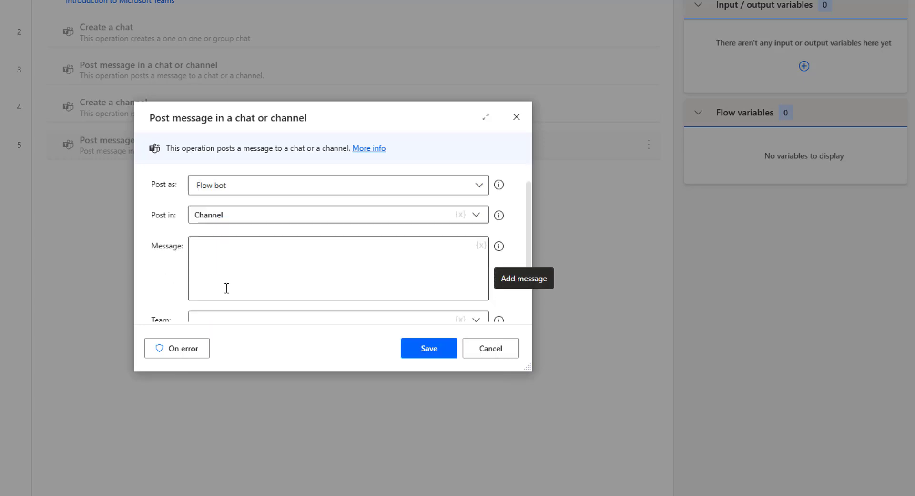
left_click(229, 254)
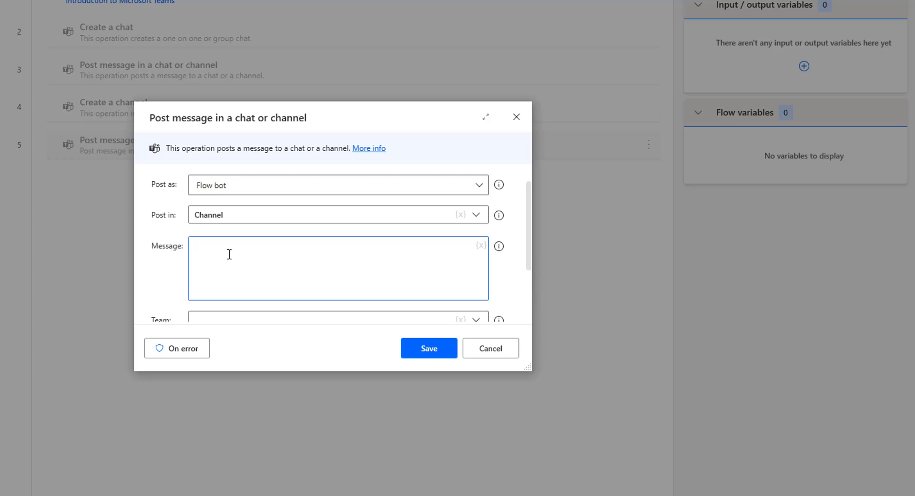
type("Hello World !!! welcome to OPS team cha")
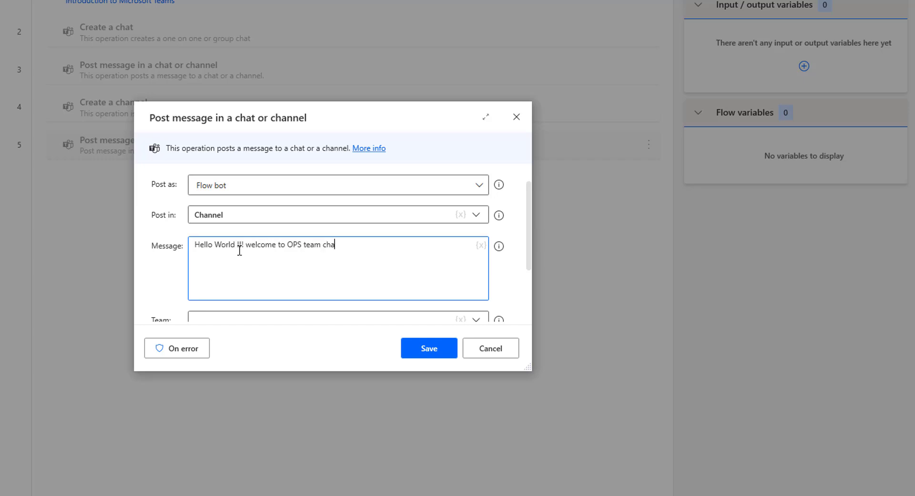
type("nnel . you can share the details in thi")
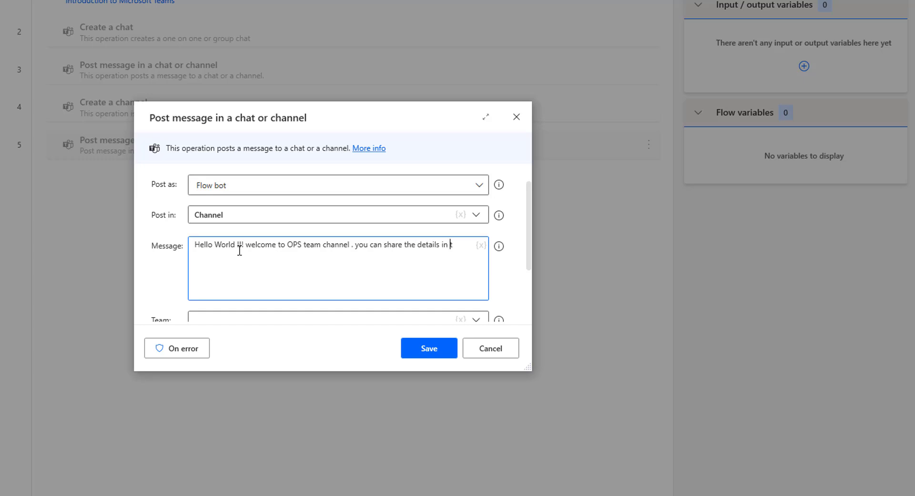
type("s channel.")
scroll(302, 238, "down", 1)
scroll(298, 239, "down", 1)
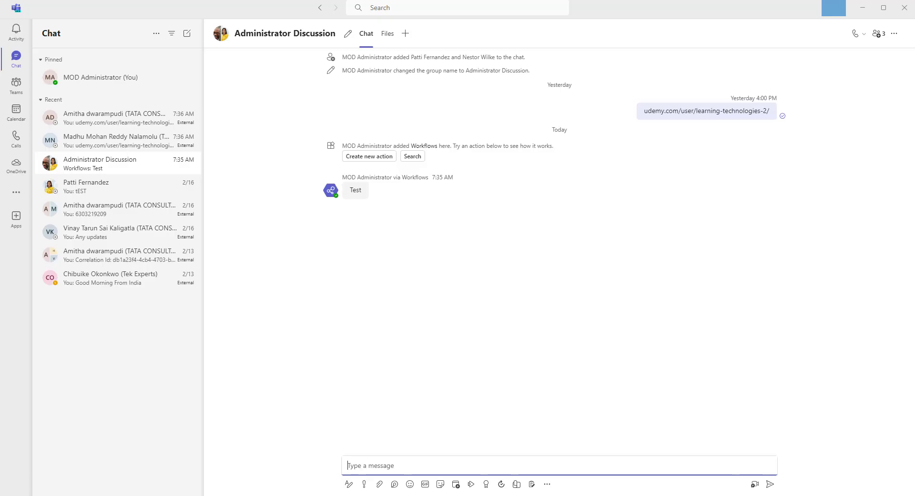
Check the Contoso Operation Team channel in Teams, then return to Power Automate Desktop
left_click(16, 94)
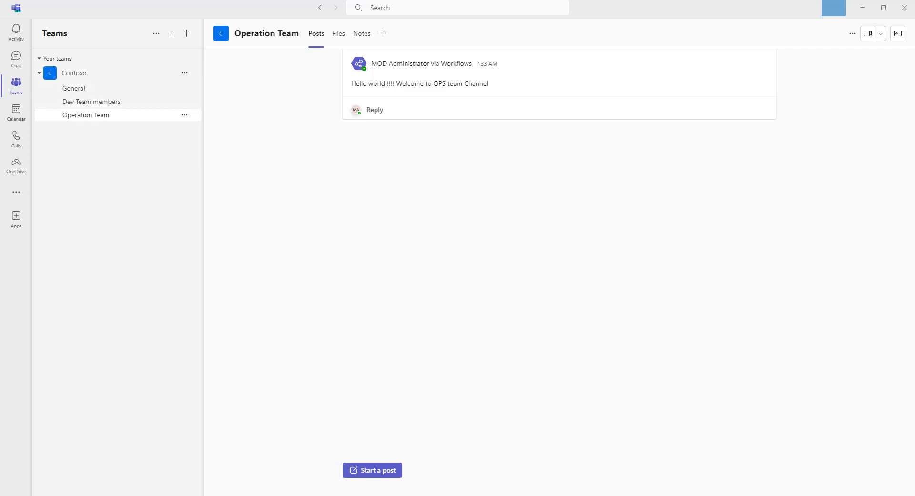
left_click(196, 478)
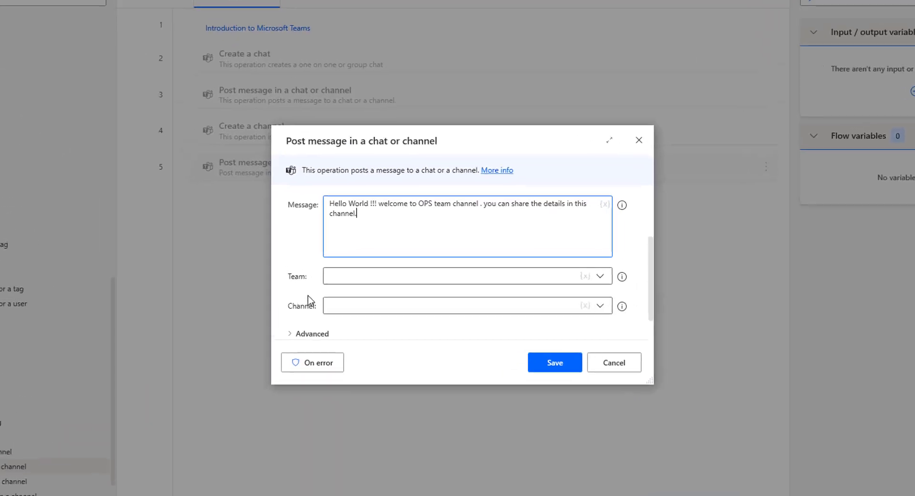
Target the Contoso team's Operation Team channel and save the post step
left_click(600, 275)
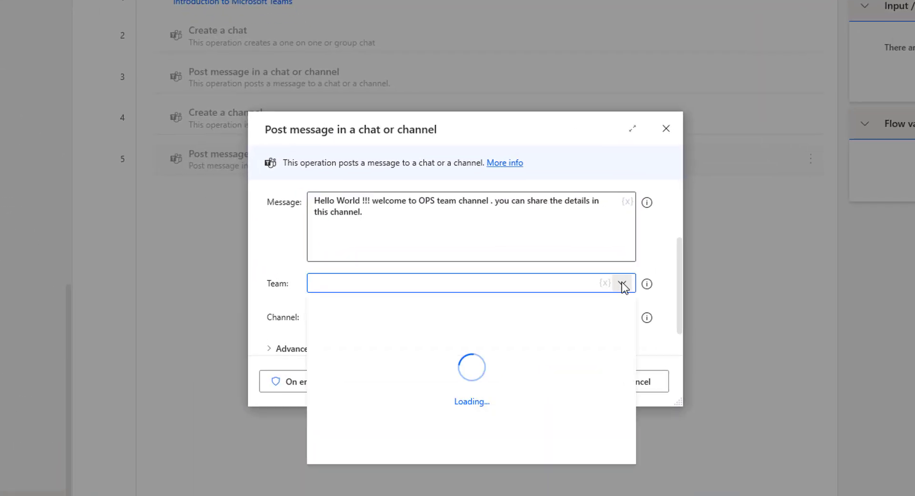
left_click(347, 348)
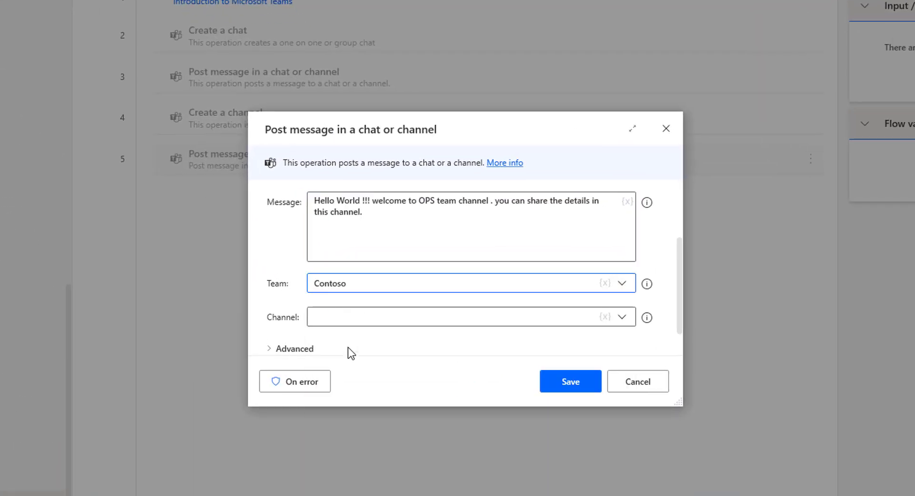
left_click(623, 316)
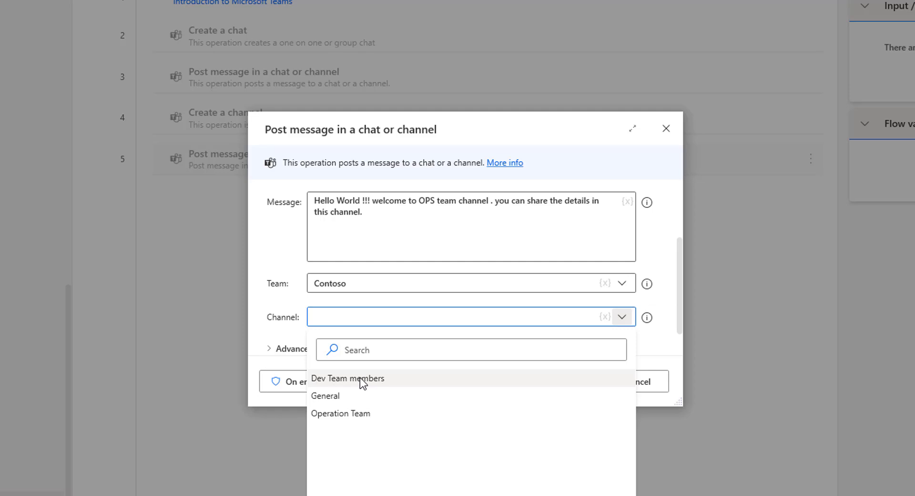
left_click(340, 413)
scroll(322, 348, "down", 1)
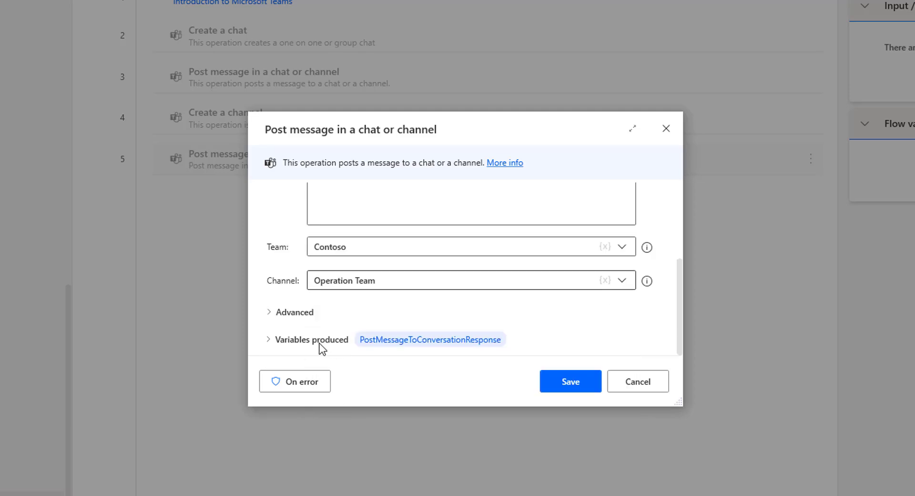
left_click(268, 312)
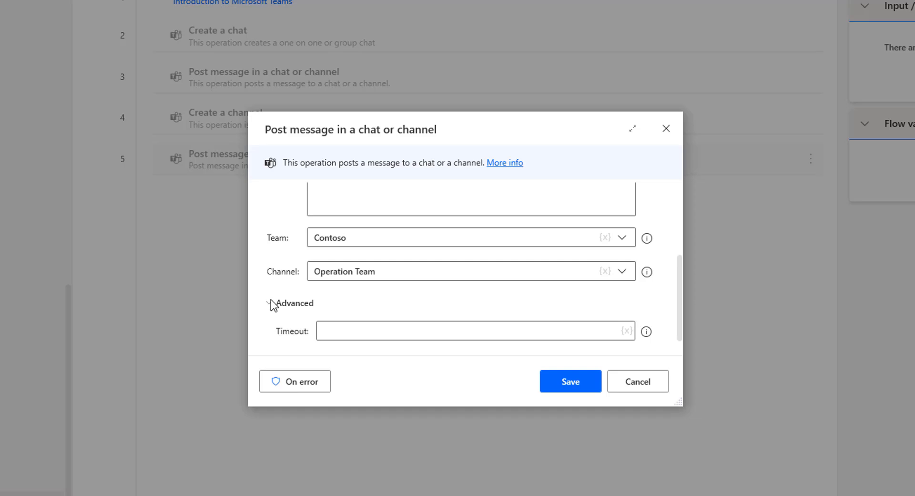
left_click(273, 304)
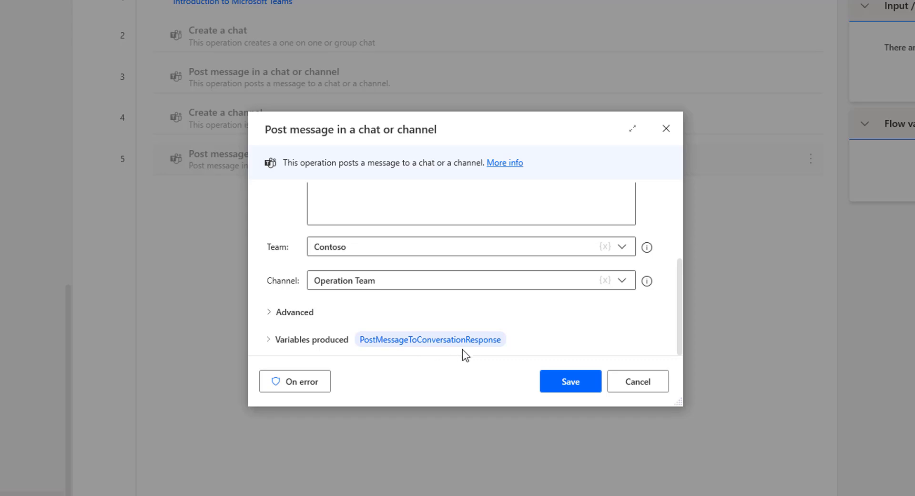
left_click(567, 389)
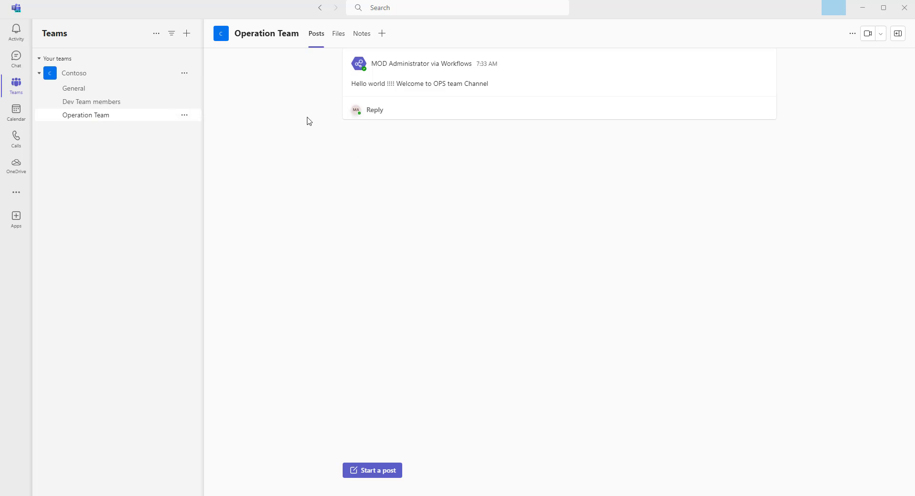
Inspect the Operation Team channel in Teams, which holds only the earlier Workflows post
mouse_move(475, 96)
Run the flow from the editor and check Teams for the new welcome post
key("alt+Tab")
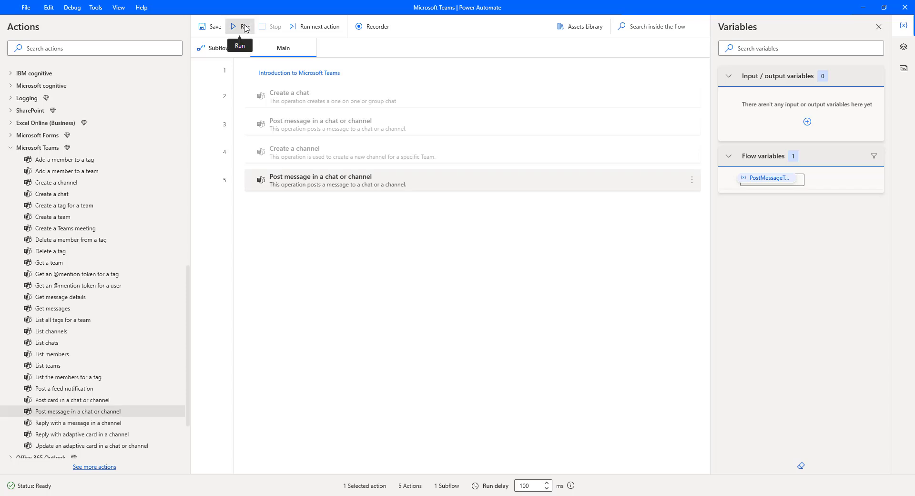
left_click(245, 28)
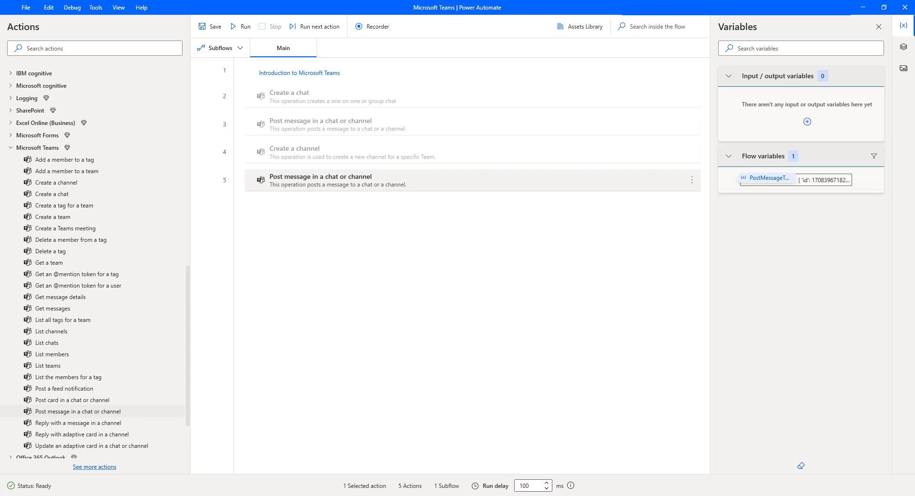
left_click(174, 458)
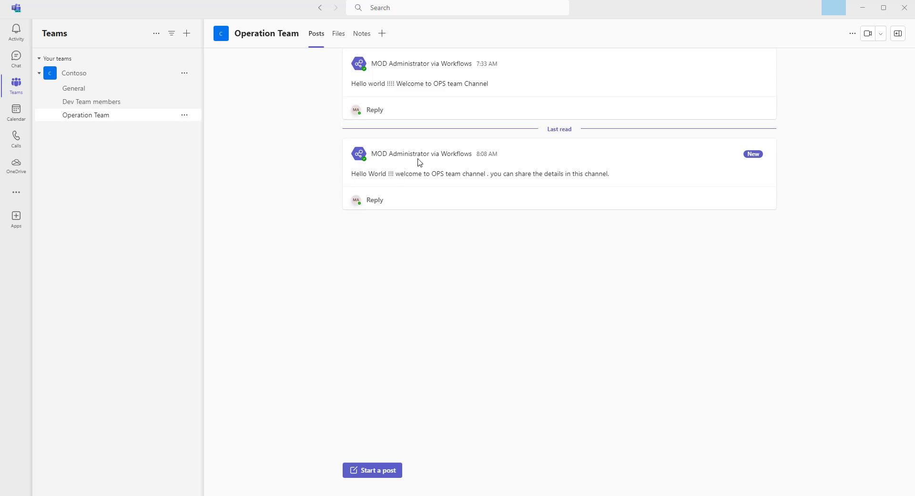
Review the Workflows welcome post in Operation Team, then return to Power Automate Desktop
mouse_move(448, 158)
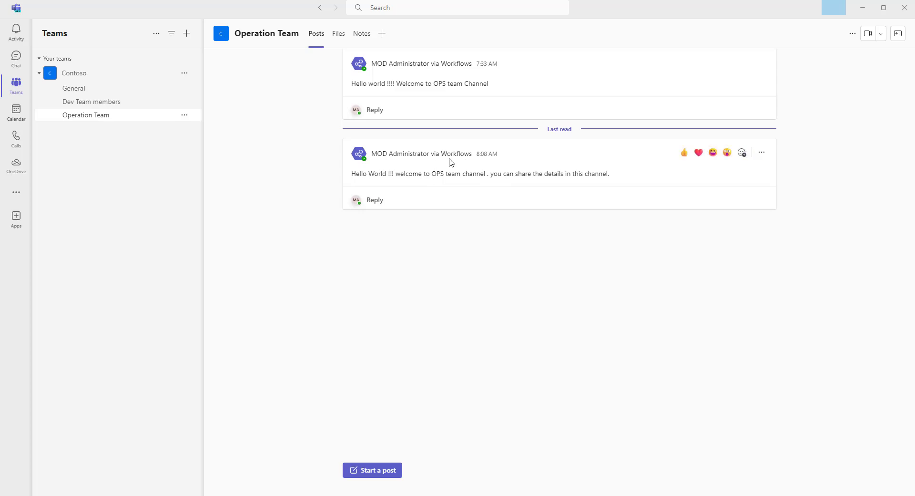
double_click(469, 153)
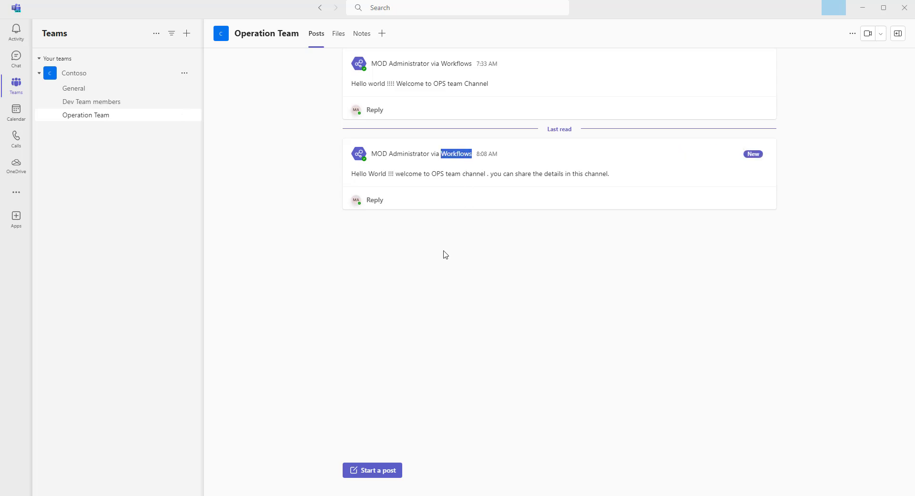
left_click(229, 463)
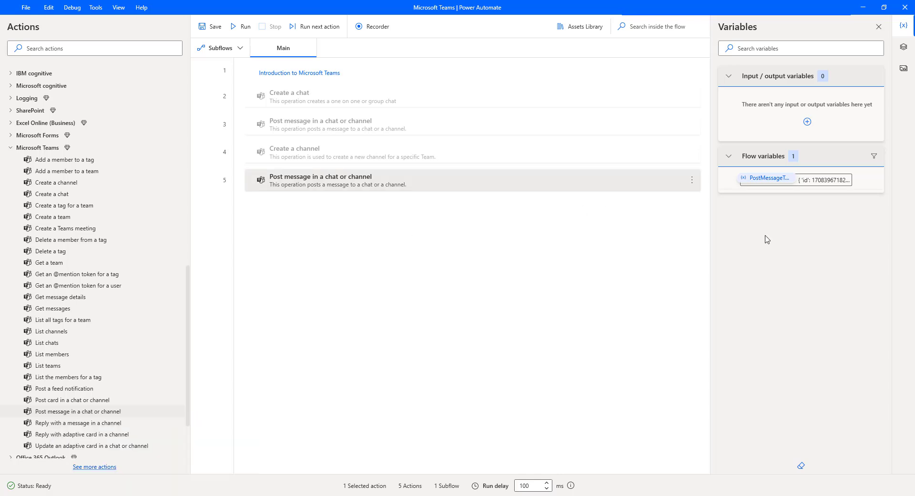
double_click(763, 179)
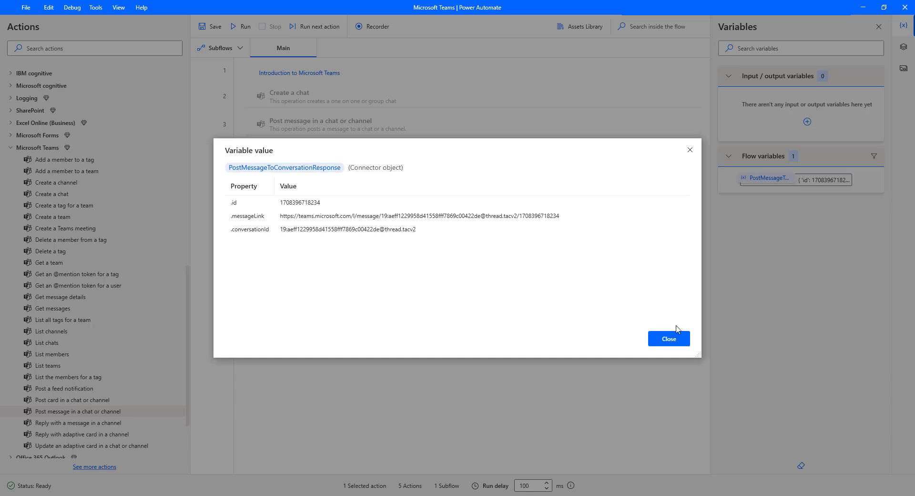
left_click(677, 341)
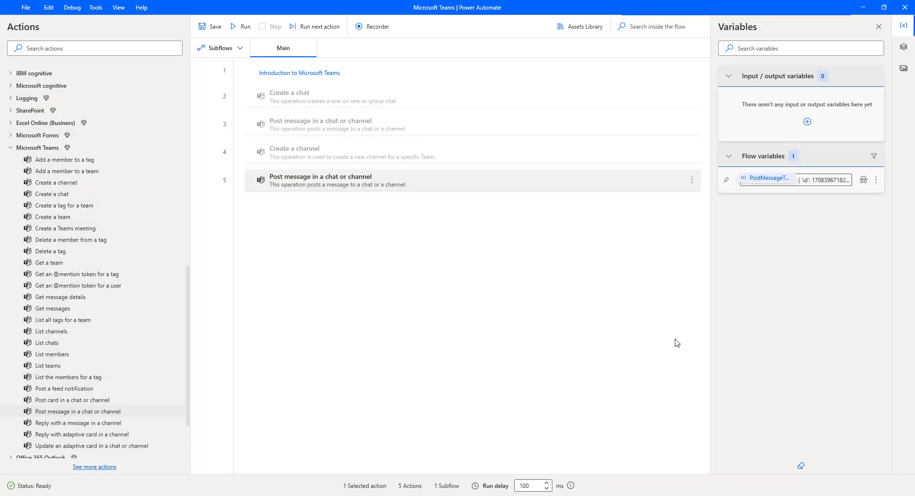
Retarget action 5 to post in the Administrator Discussion group chat
double_click(325, 188)
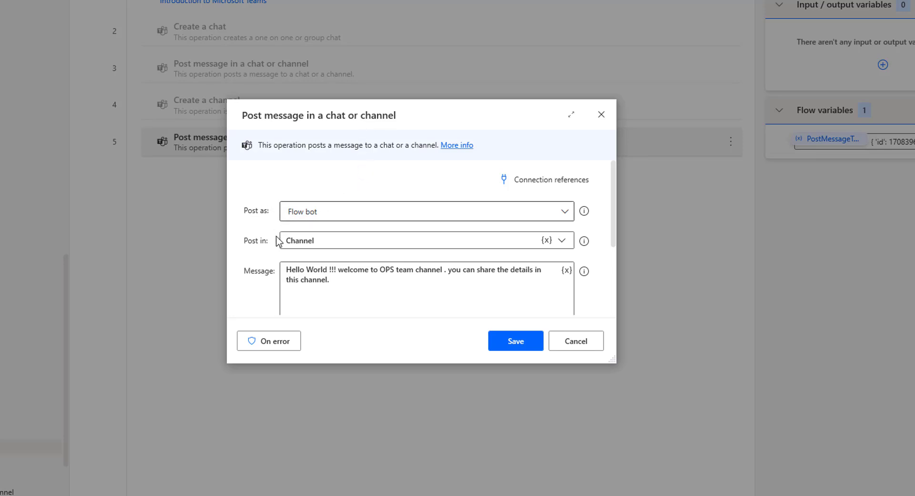
left_click(561, 241)
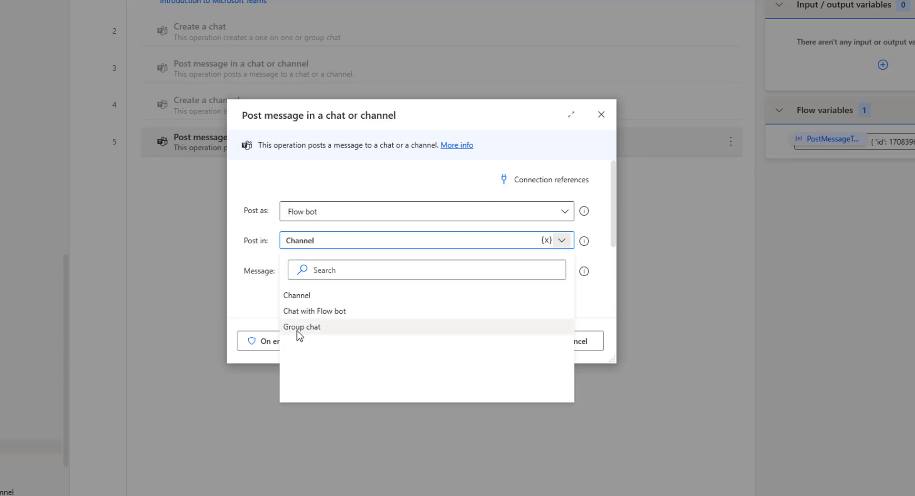
left_click(298, 329)
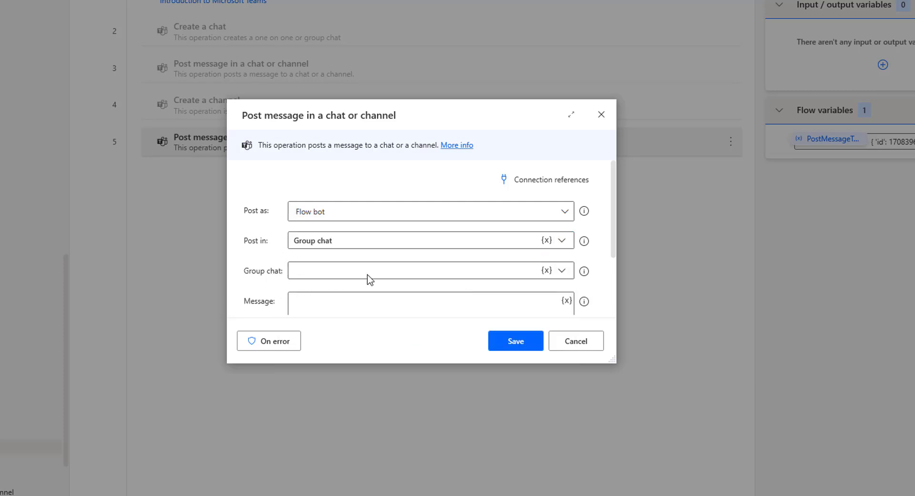
left_click(561, 270)
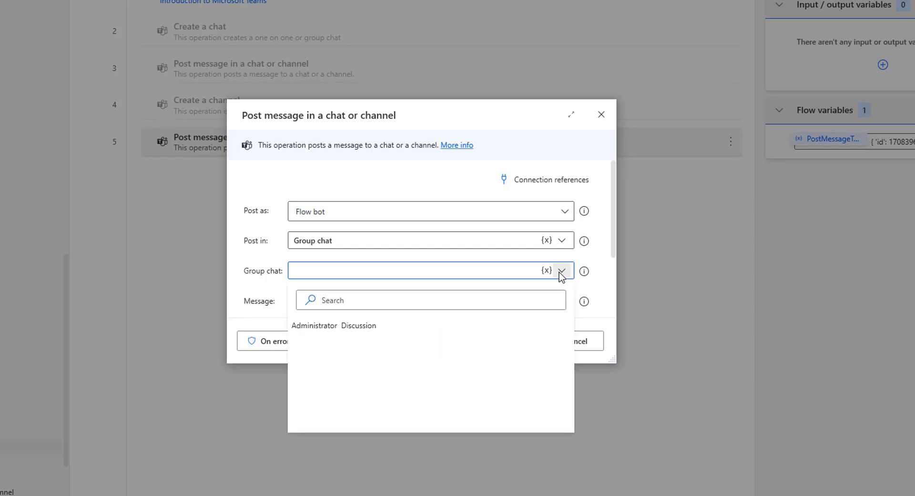
left_click(355, 329)
Set the message to 'Hellow orld With Flow Bot' and save the action
left_click(374, 298)
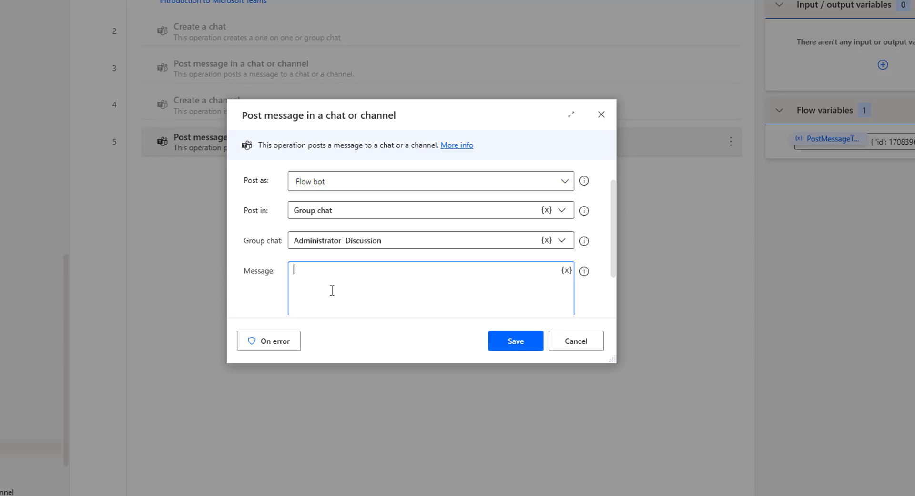
type("Hellow orld  With Flow Bot")
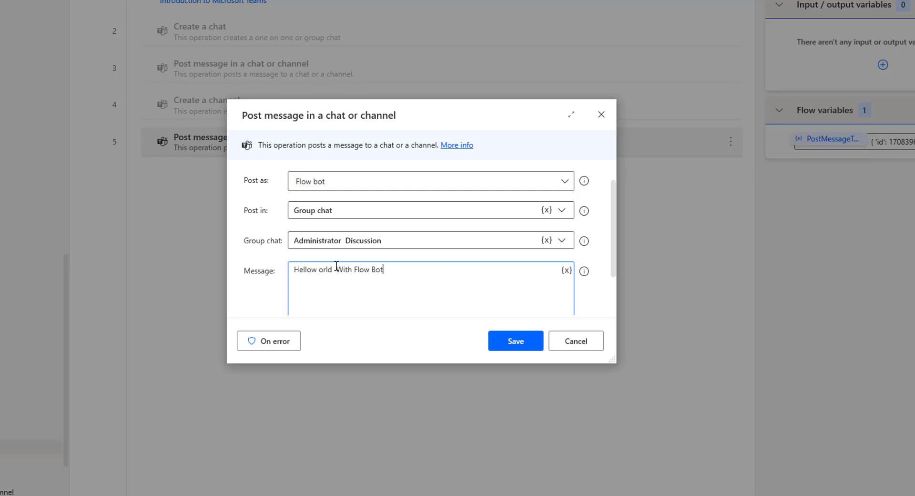
scroll(337, 266, "down", 2)
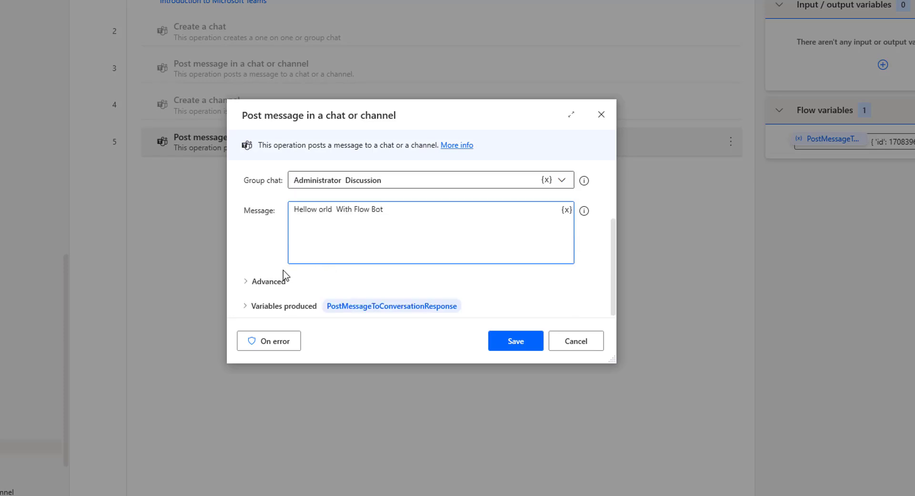
left_click(248, 282)
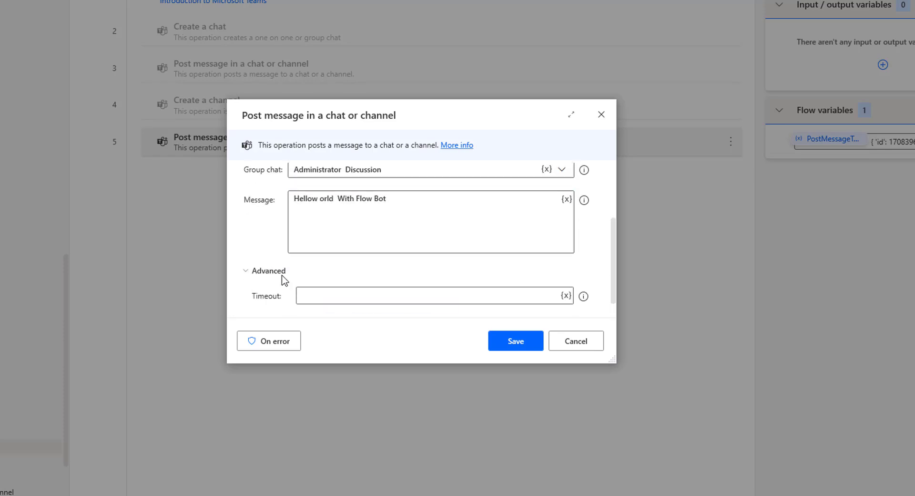
left_click(244, 276)
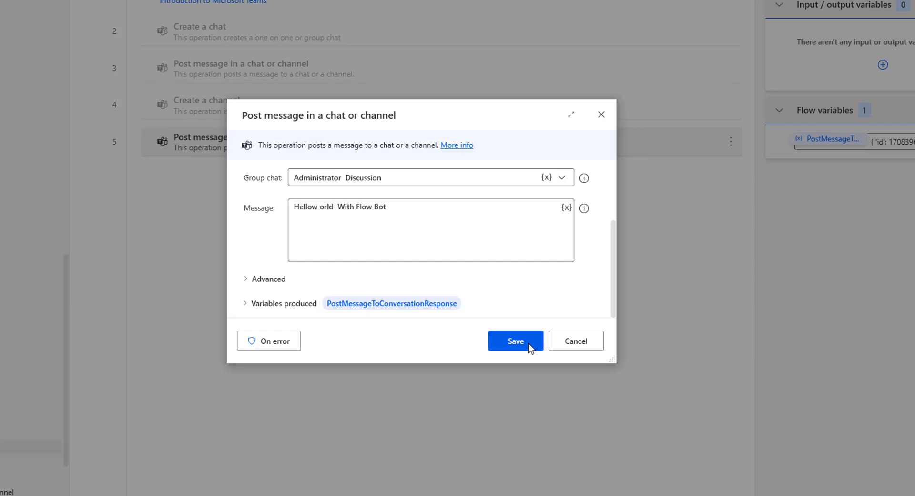
left_click(529, 347)
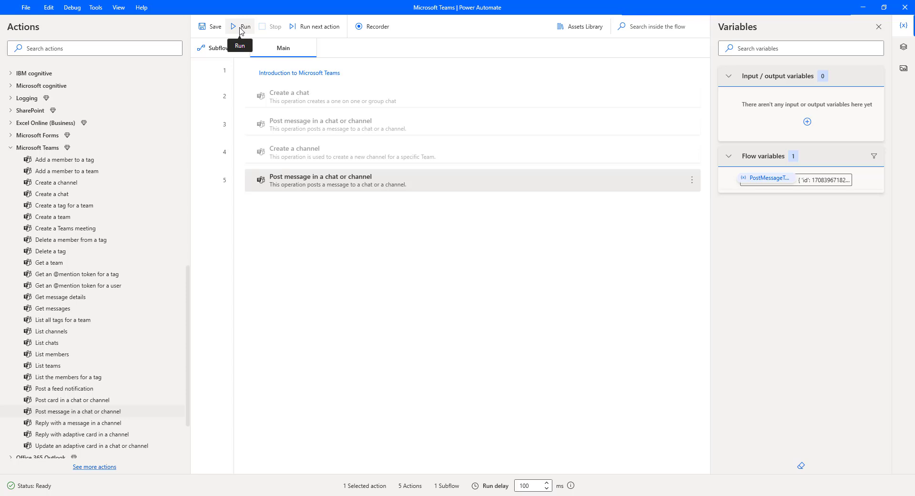
Run the edited flow so it posts to the Administrator Discussion group chat
left_click(241, 28)
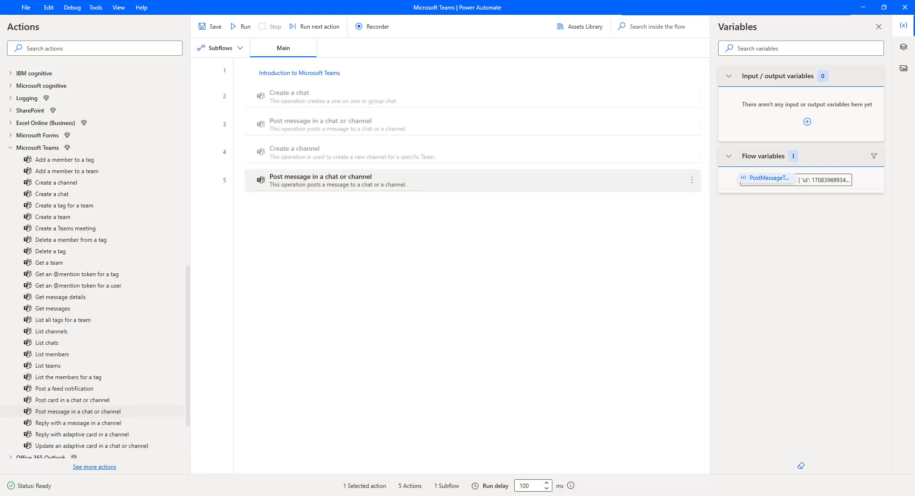
In Teams Chat, check the Administrator Discussion chat for the Flow bot post 'Hellow orld With Flow Bot'
mouse_move(175, 495)
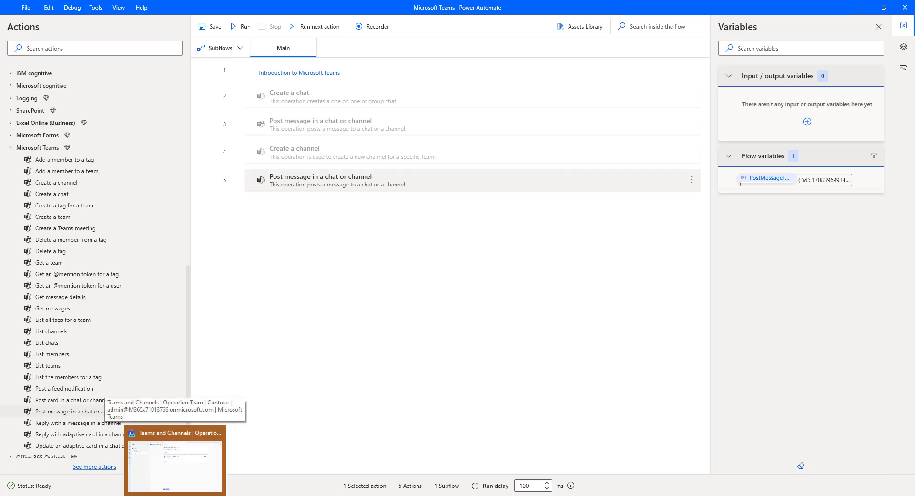
left_click(175, 460)
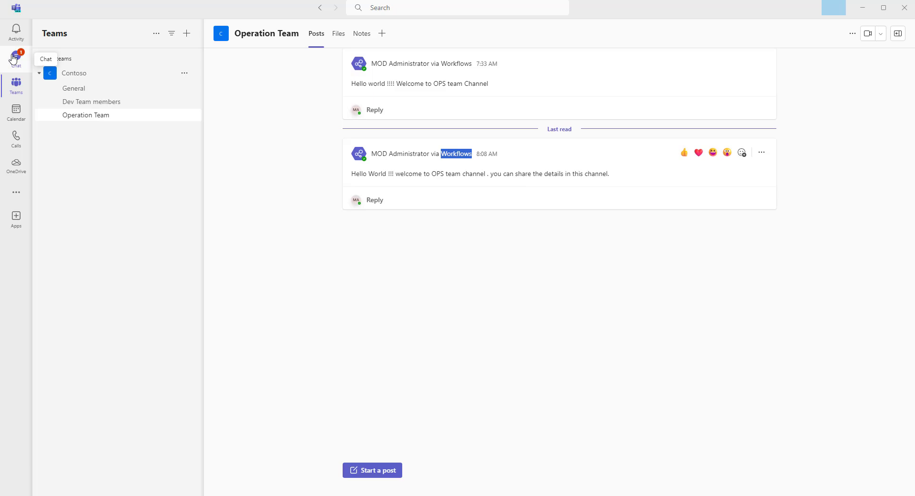
left_click(14, 60)
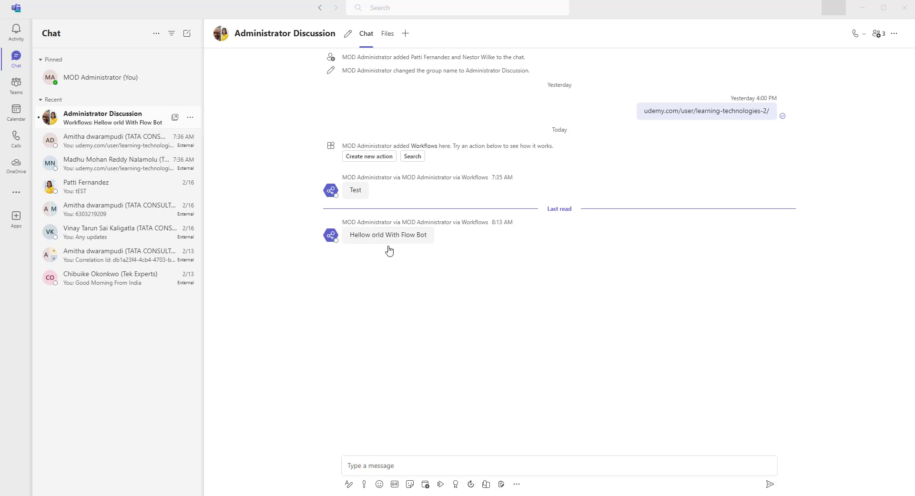
mouse_move(362, 245)
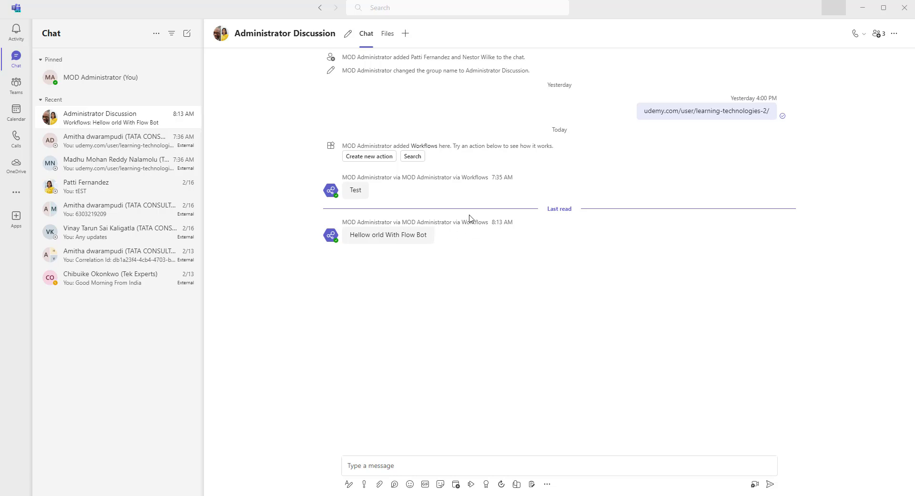
key("alt+Tab")
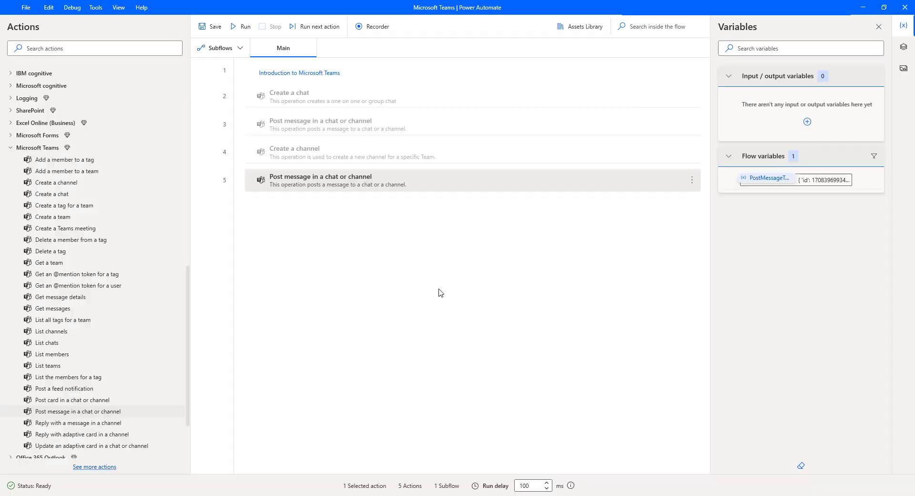